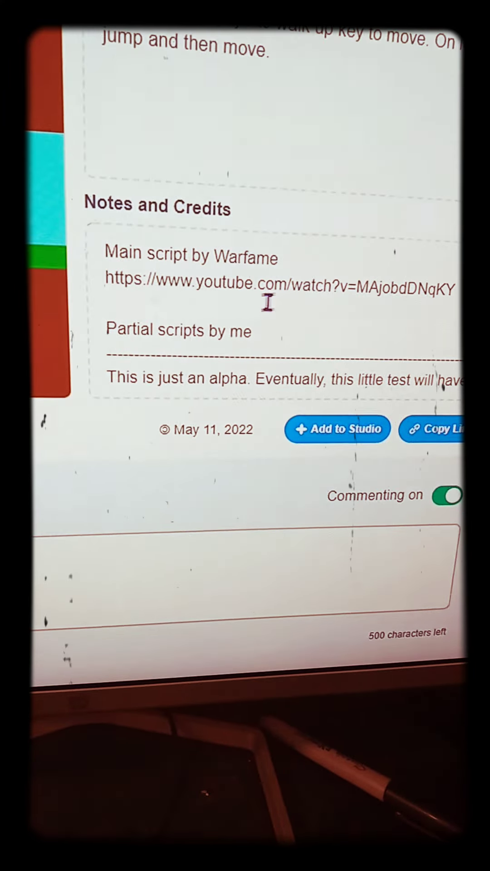
scroll(205, 341, down, 1)
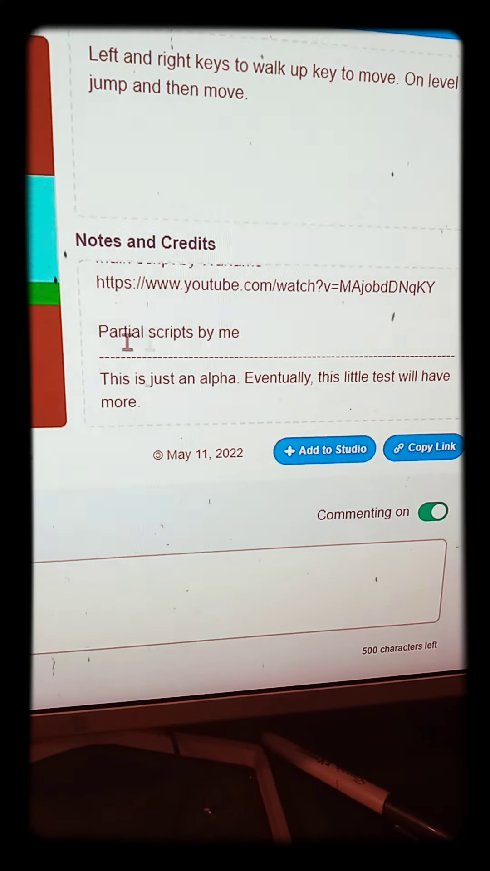